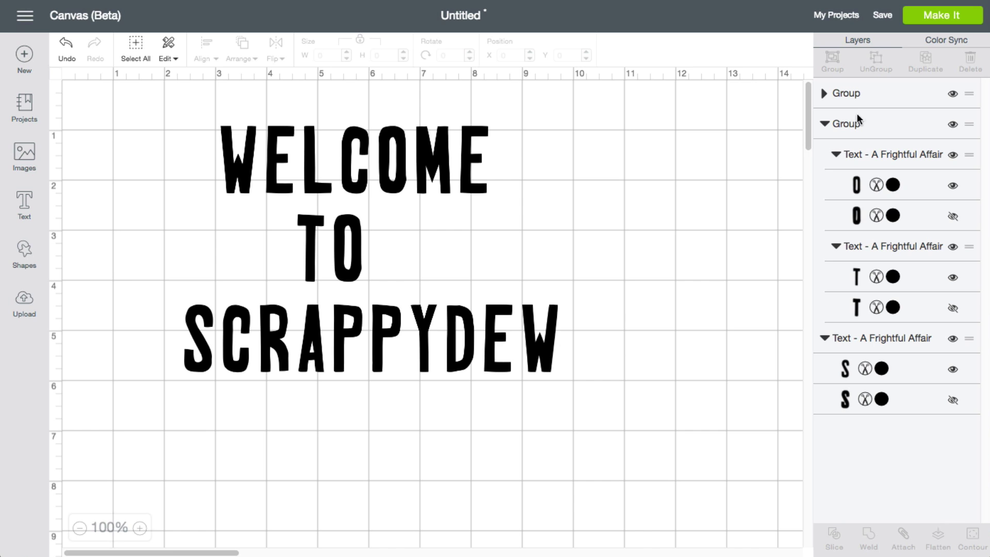
- Preview the cut mat, where the unattached letters get rearranged into rows
click(950, 25)
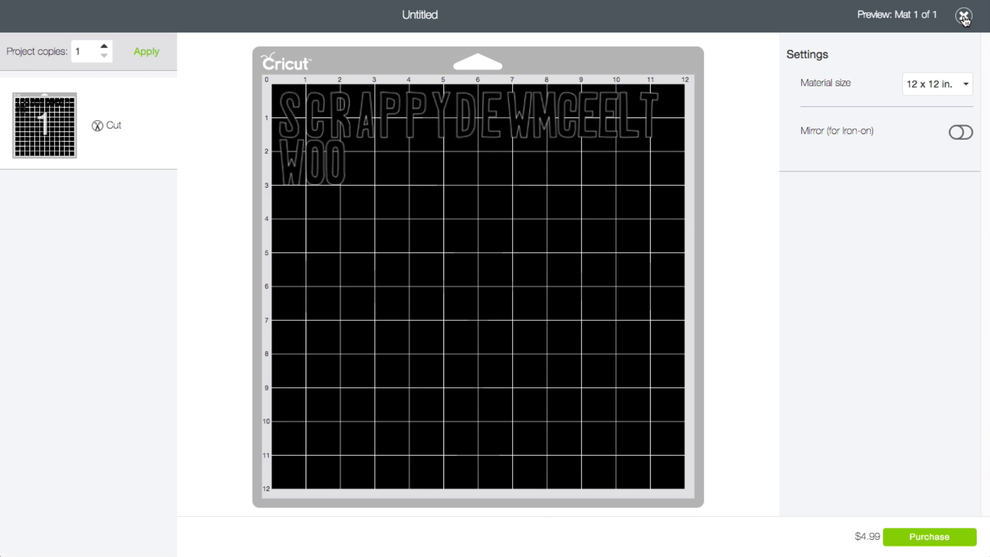
- Return to the canvas, select all three text lines and Attach them together
click(964, 17)
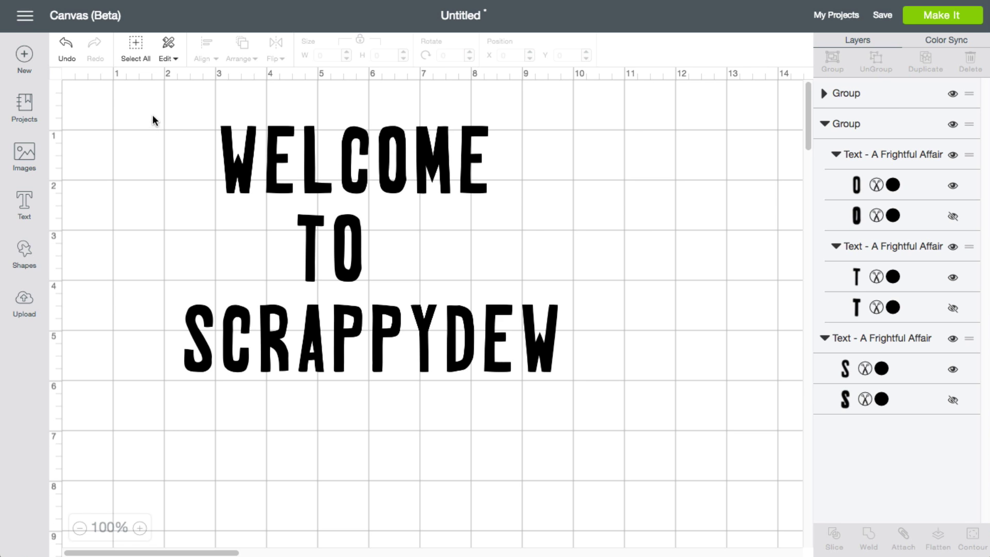
drag(116, 93, 622, 407)
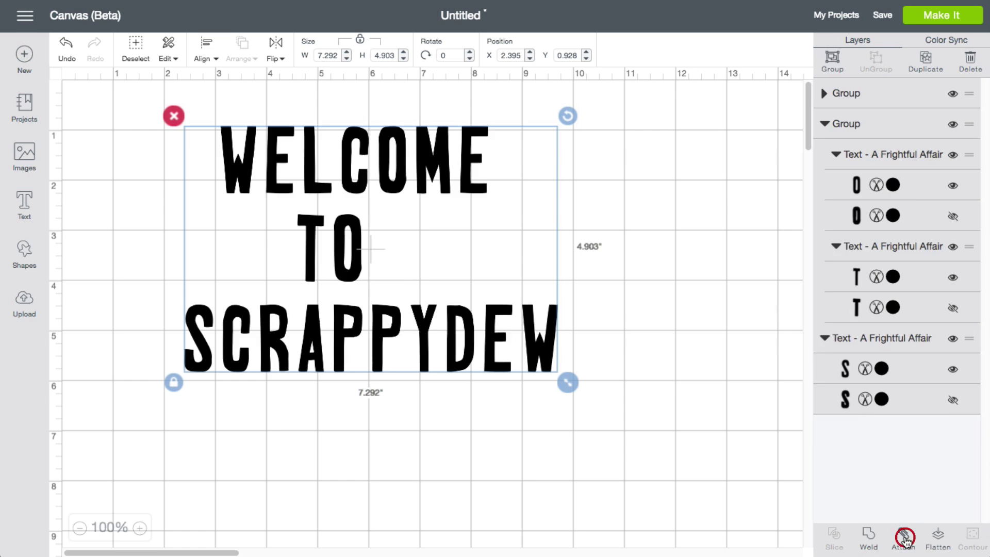
click(903, 537)
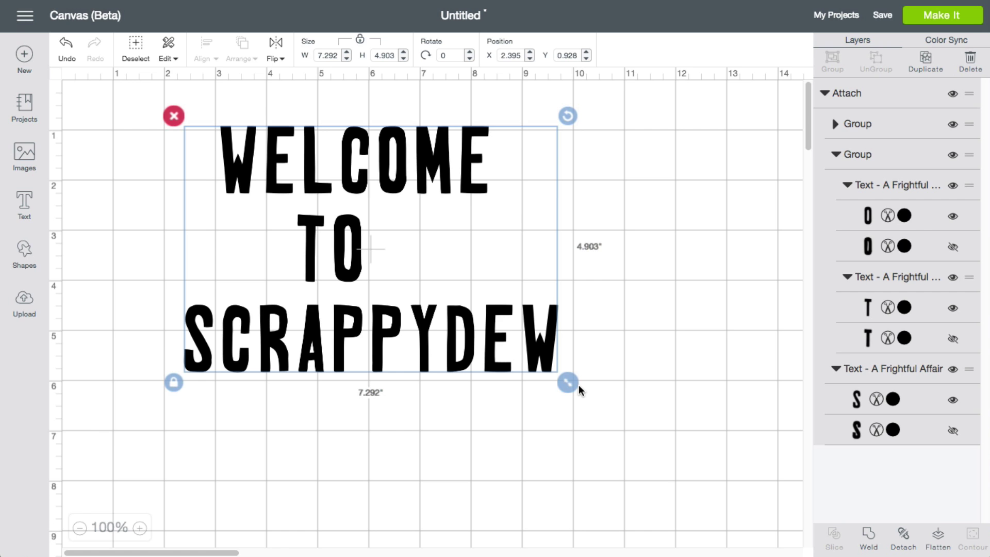
- Check the attached text keeps its layout on the mat, nudge it slightly, and return to canvas
click(931, 21)
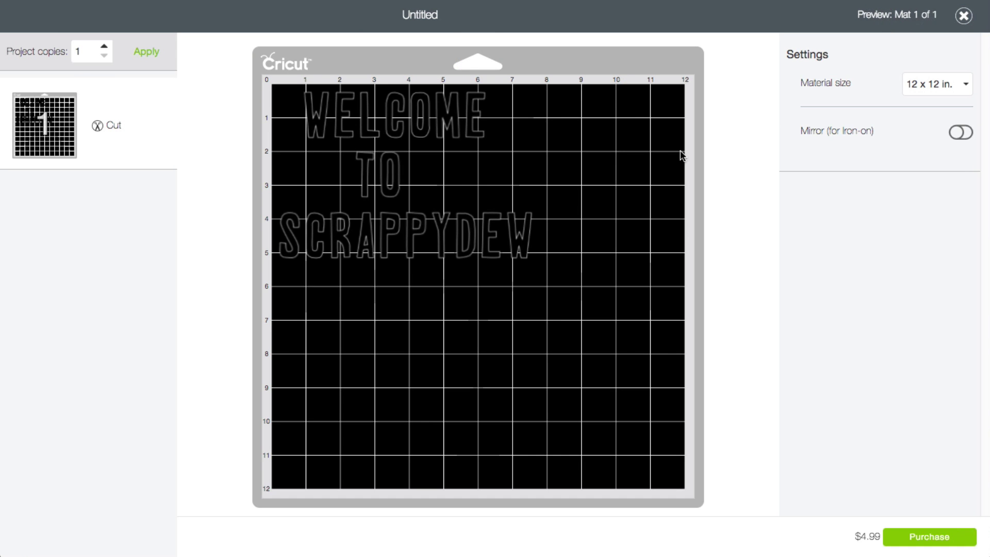
mouse_move(399, 174)
mouse_down()
mouse_move(435, 207)
mouse_move(398, 173)
mouse_up()
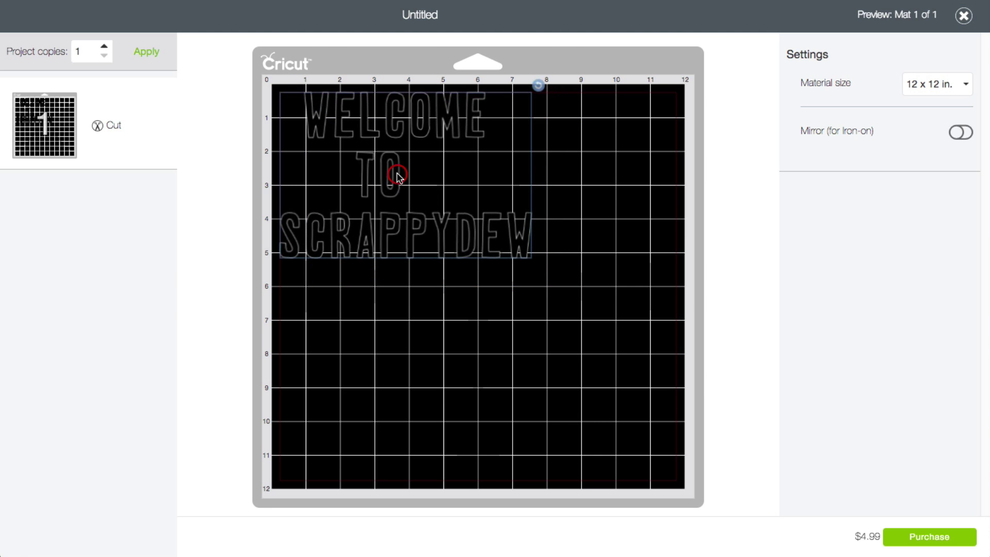
click(964, 16)
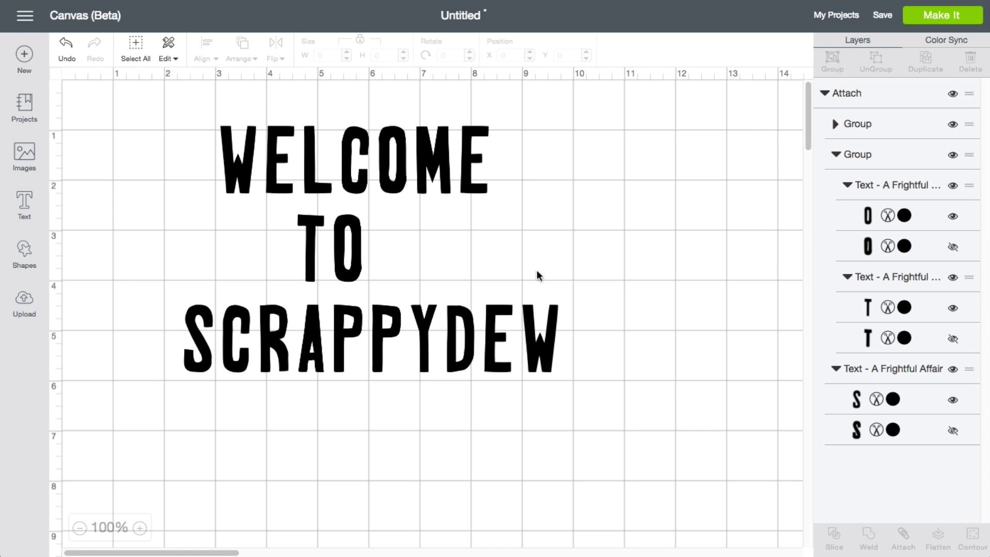
- Detach the text lines and preview the mat, where the letters scatter into rows again
click(456, 186)
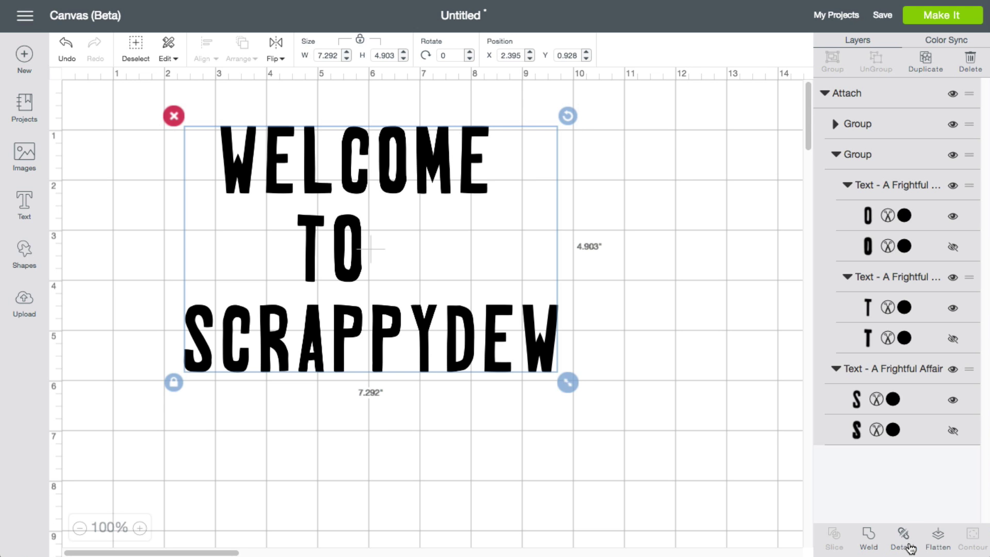
click(905, 544)
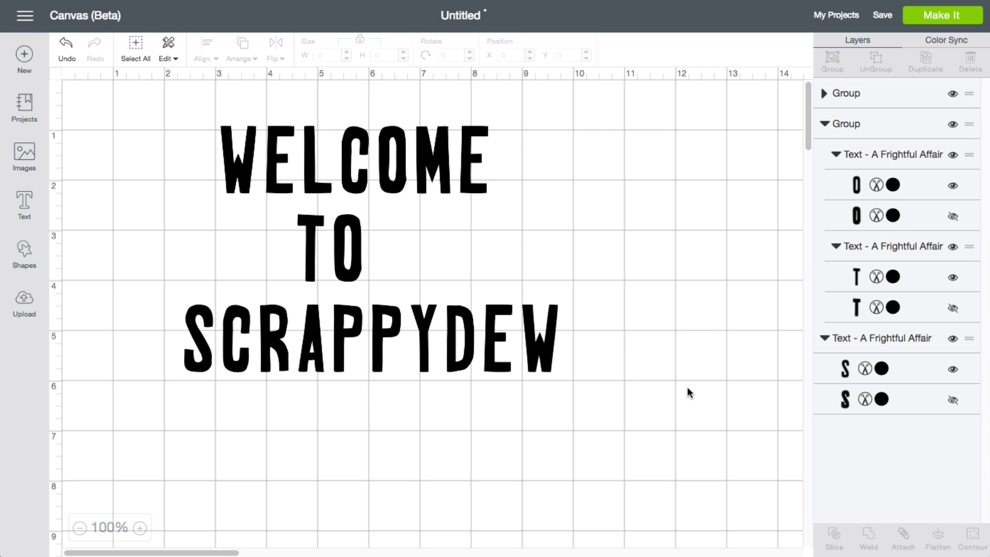
click(938, 15)
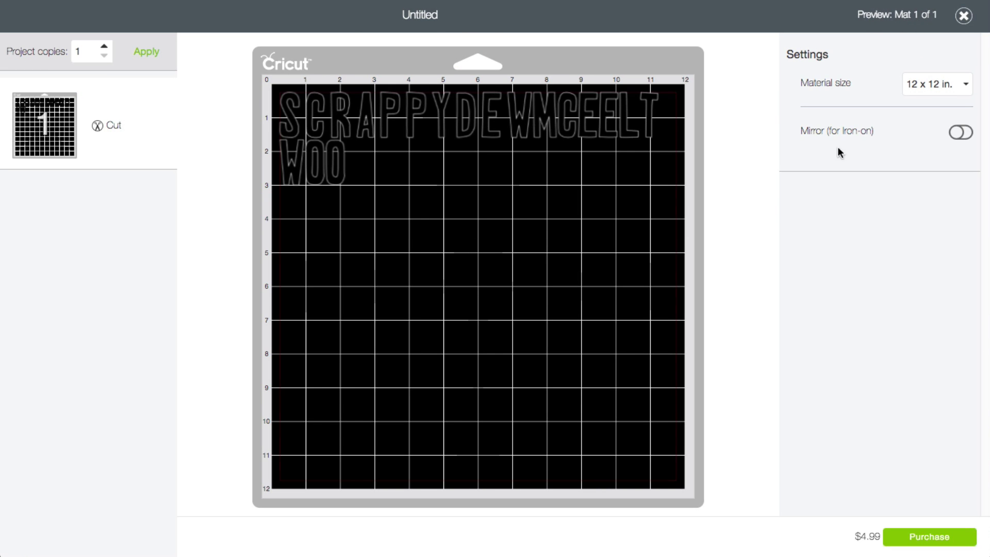
- Back on the canvas, Weld all the text into one shape and preview it holding its layout on the mat
click(964, 16)
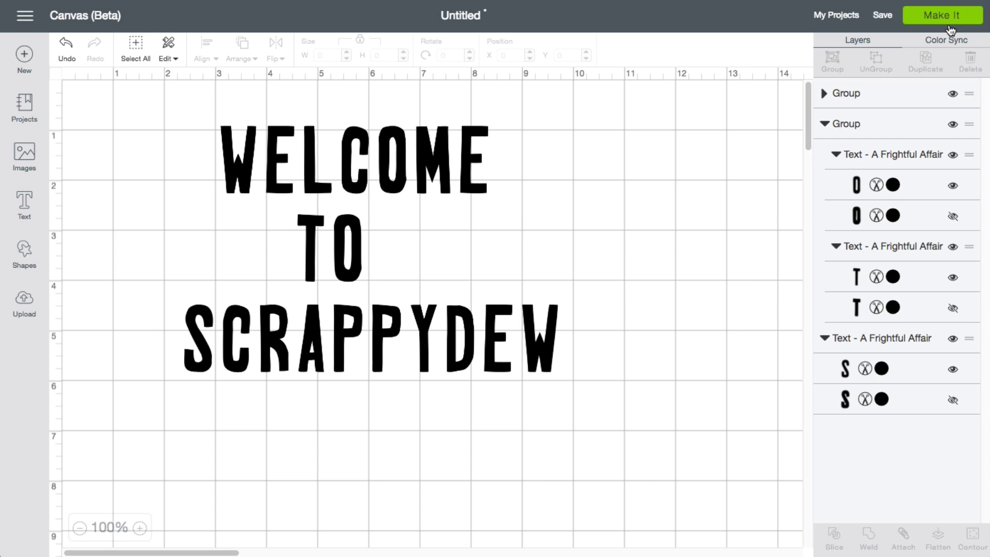
drag(153, 101, 646, 453)
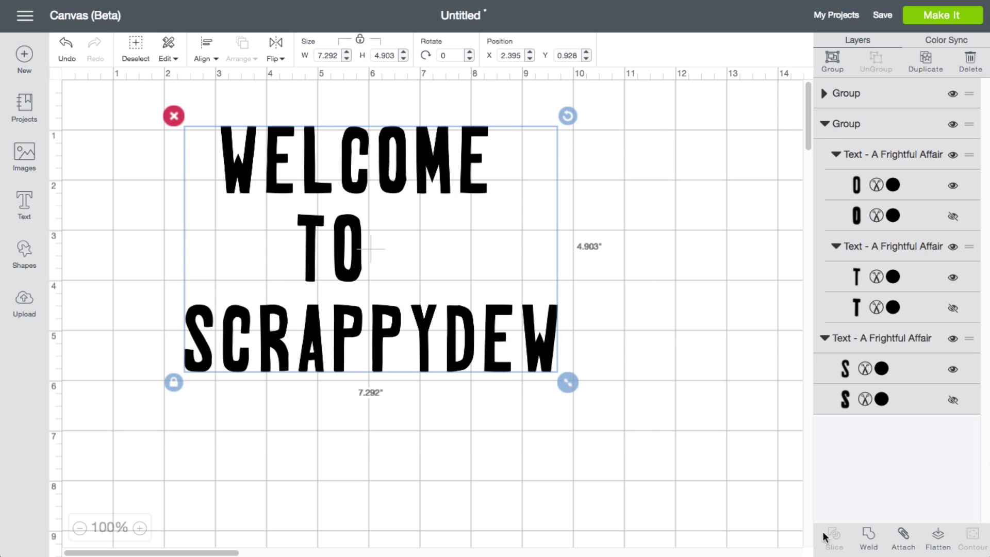
click(869, 534)
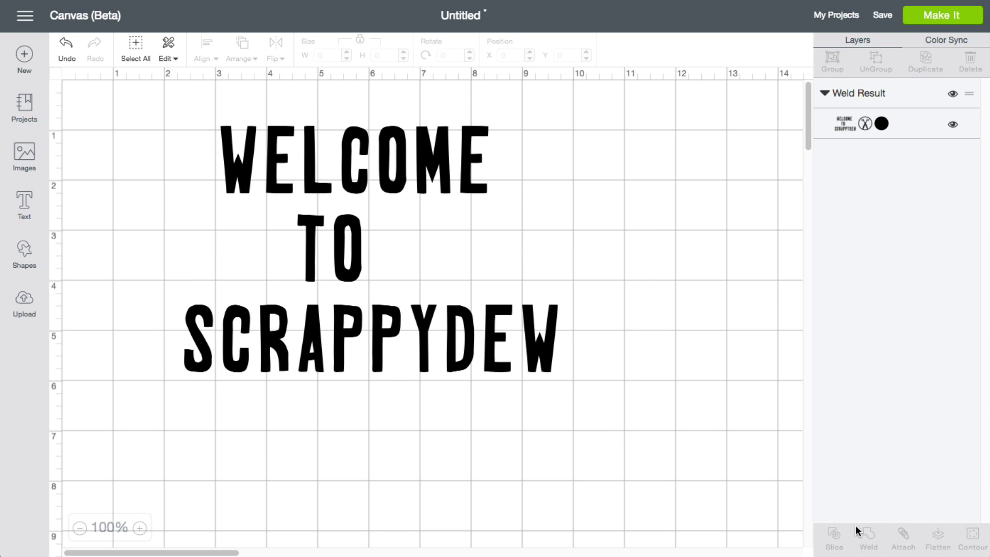
click(951, 15)
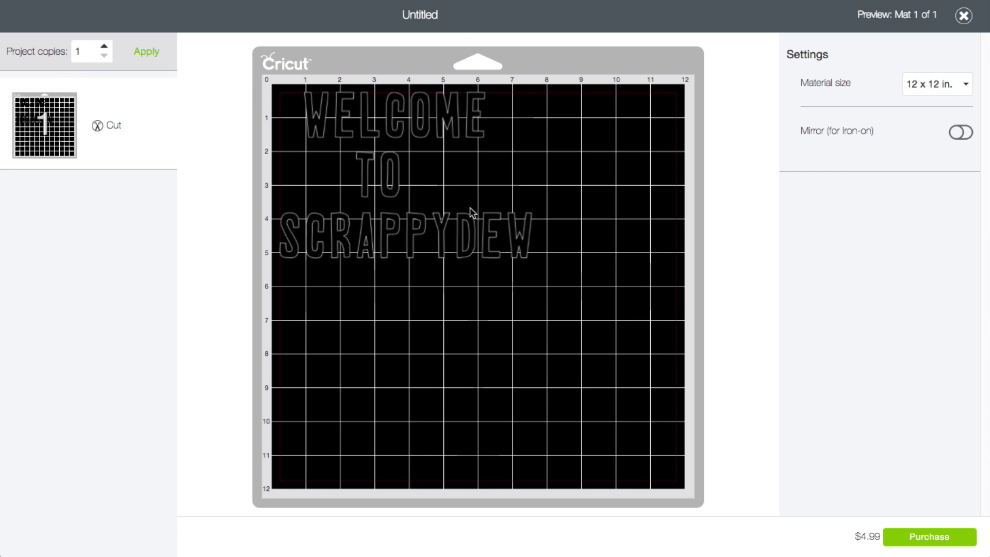
- Leave the mat preview and select the welded text on the canvas
click(964, 17)
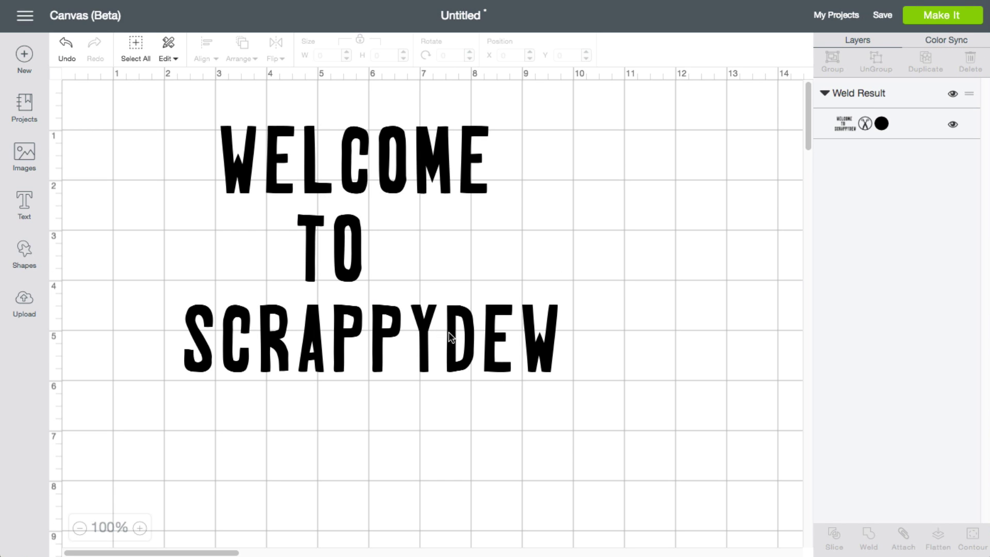
click(554, 338)
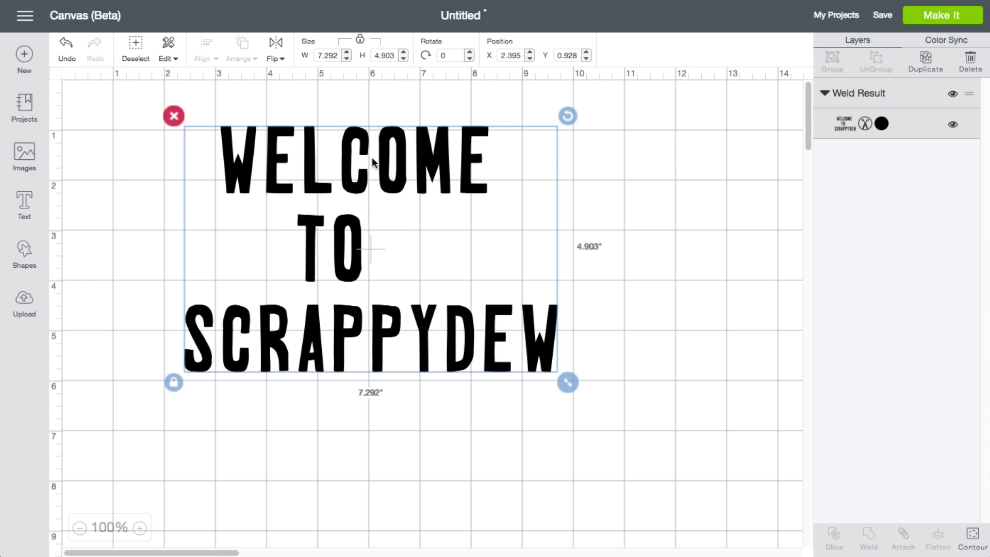
click(67, 47)
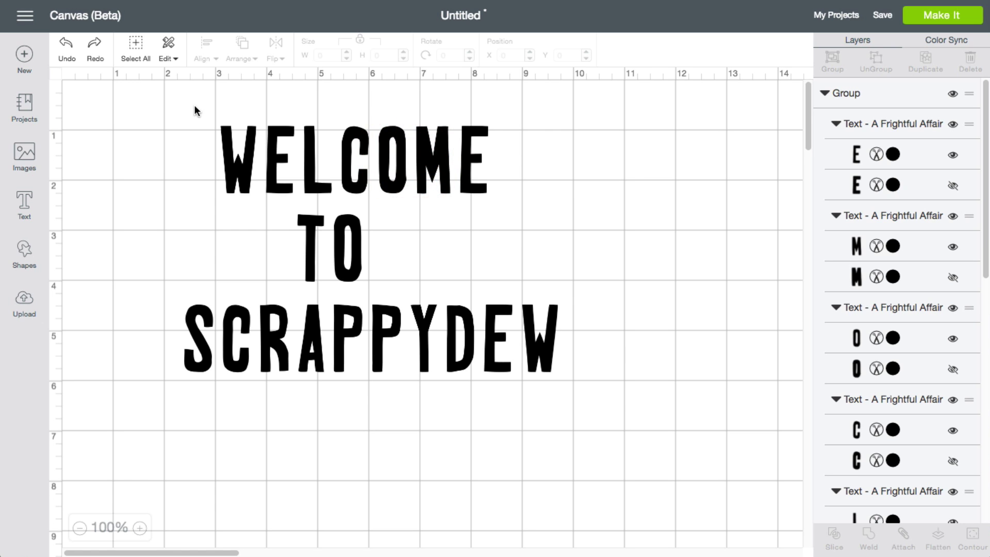
mouse_move(194, 106)
mouse_down()
mouse_move(561, 333)
mouse_move(635, 395)
mouse_up()
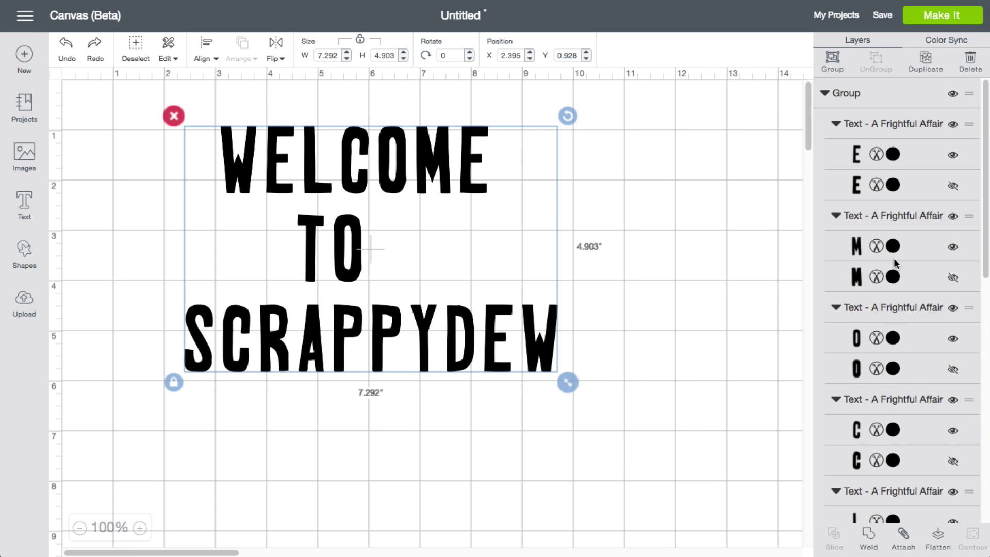
scroll(917, 298, down, 5)
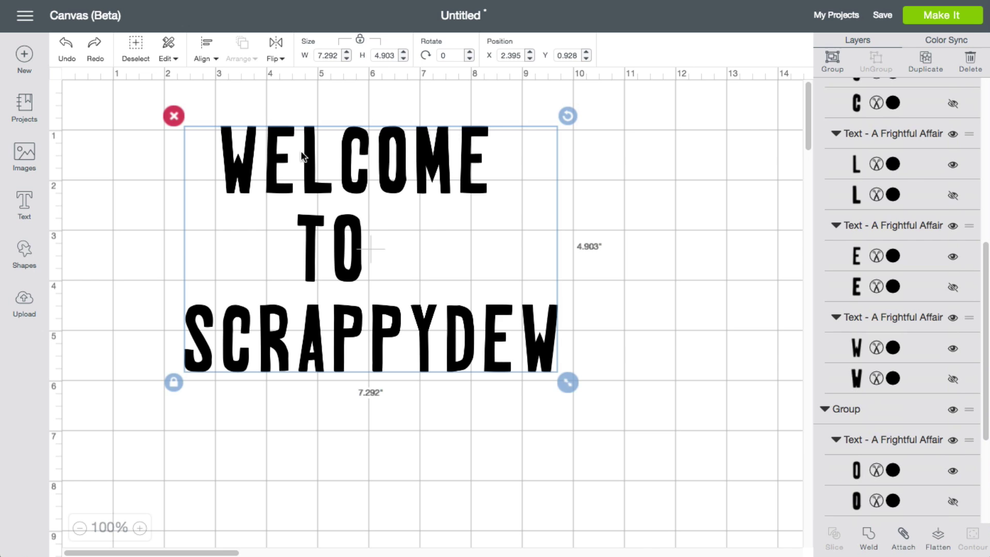
drag(121, 99, 649, 422)
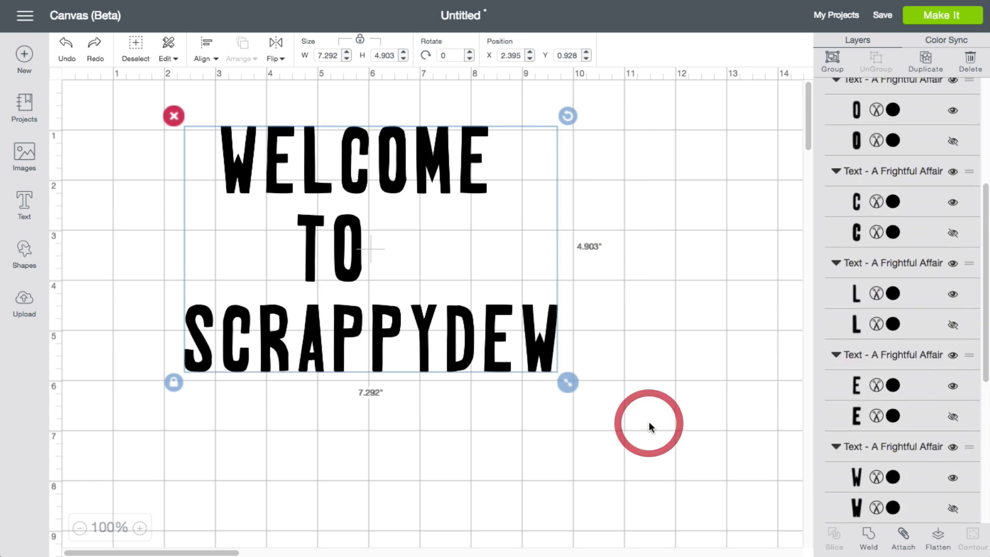
click(903, 536)
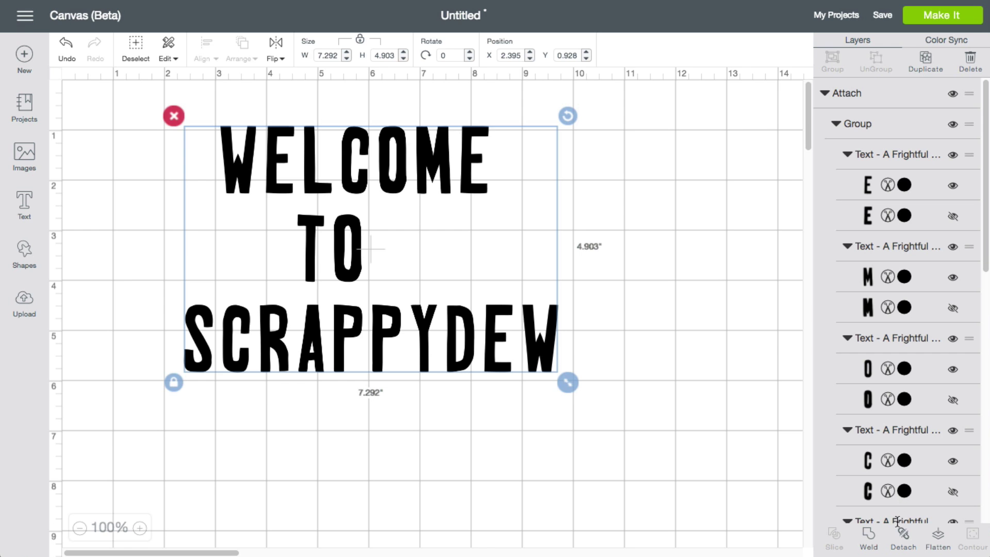
click(903, 538)
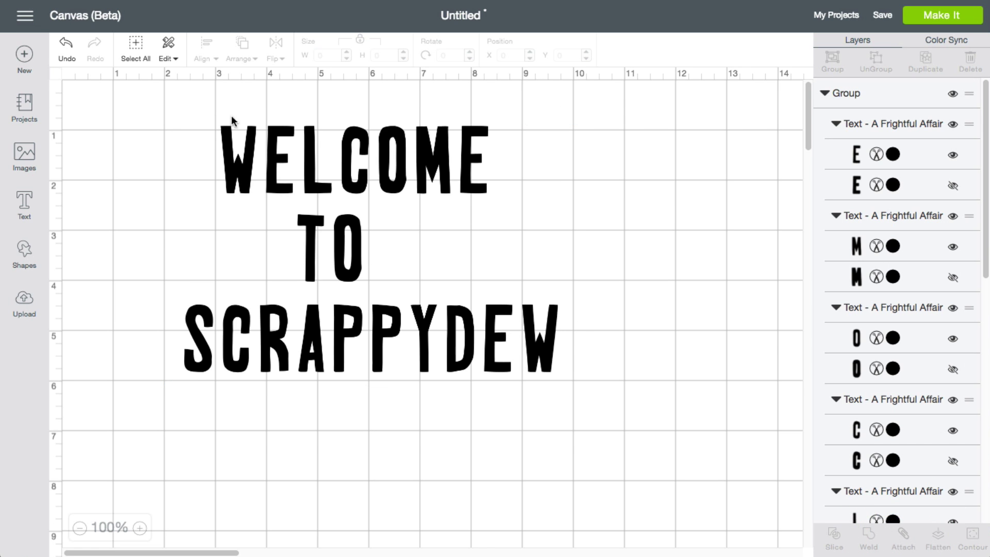
drag(151, 94, 649, 457)
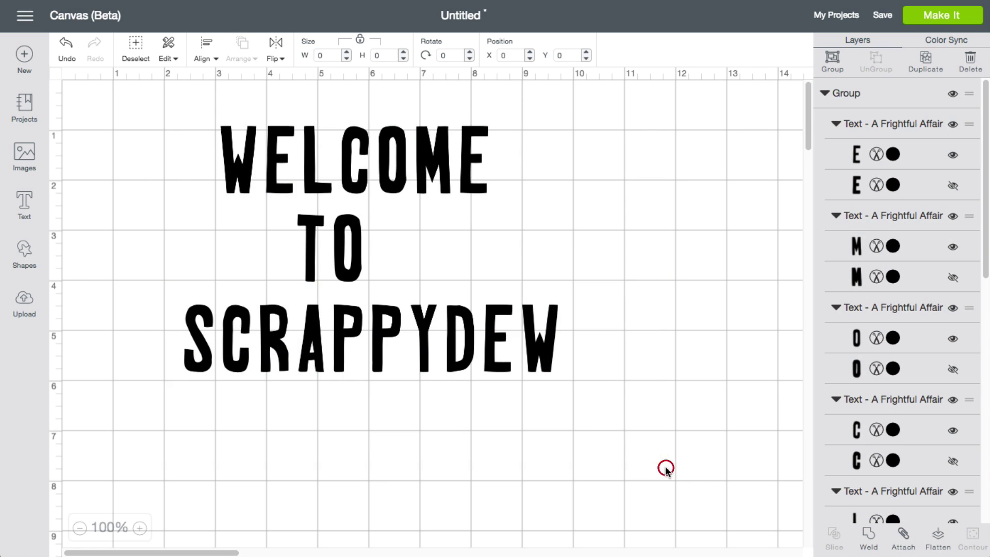
click(870, 534)
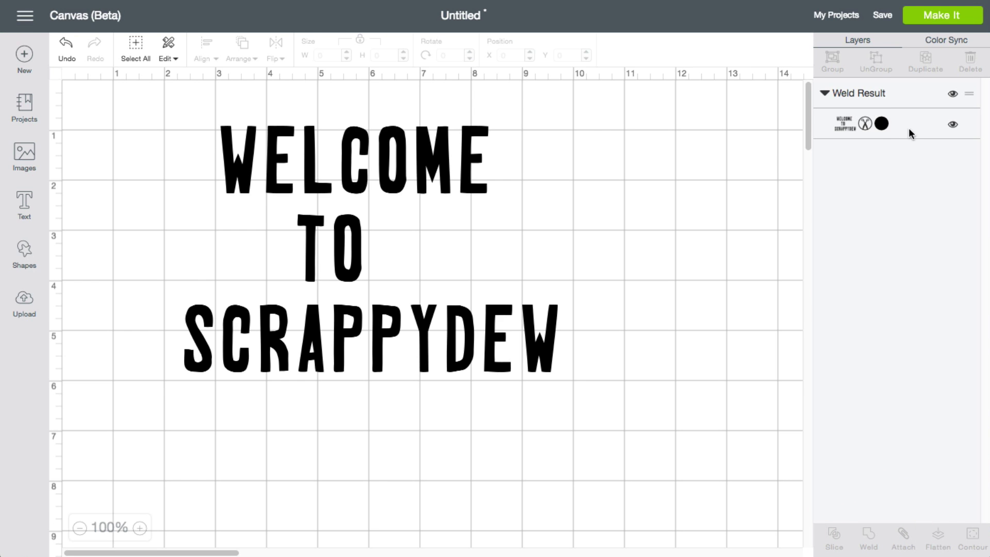